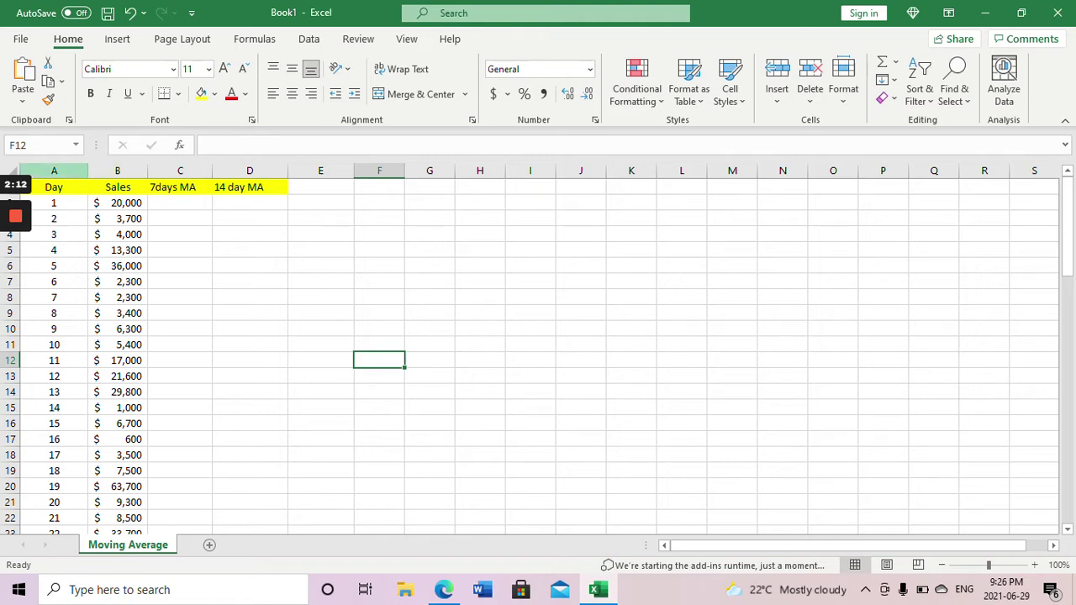
Step: Chart Day and Sales as a Scatter with Smooth Lines and Markers, placed right of the table
drag(53, 170, 118, 170)
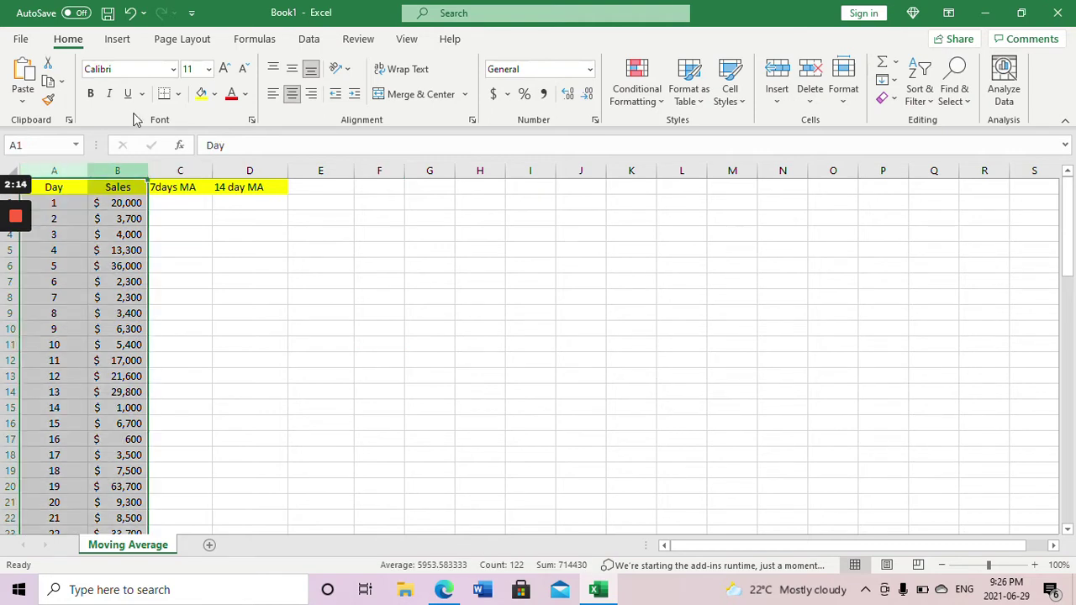
click(123, 45)
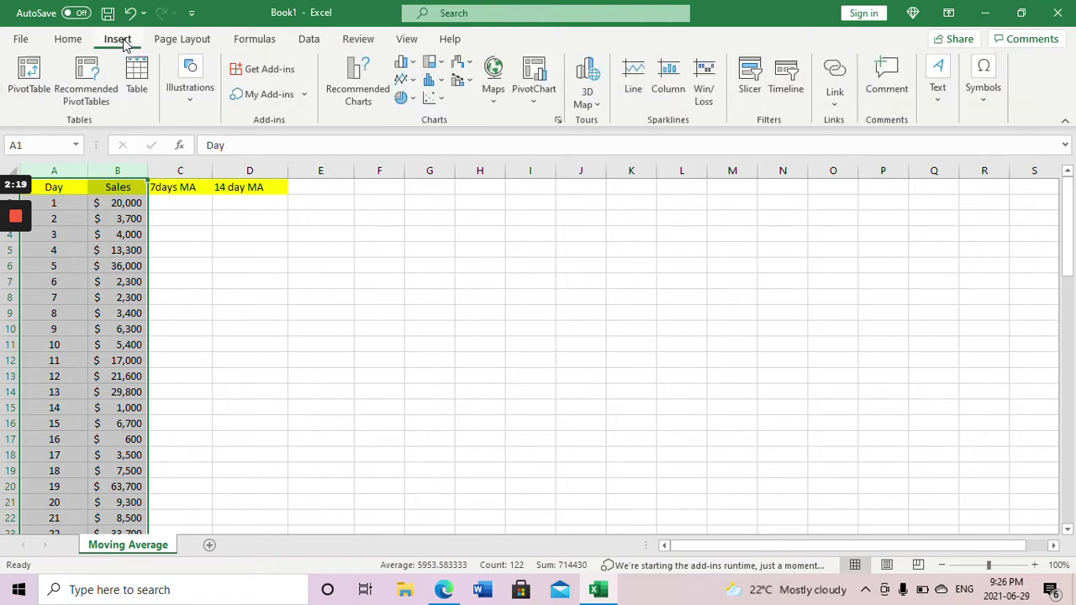
click(435, 99)
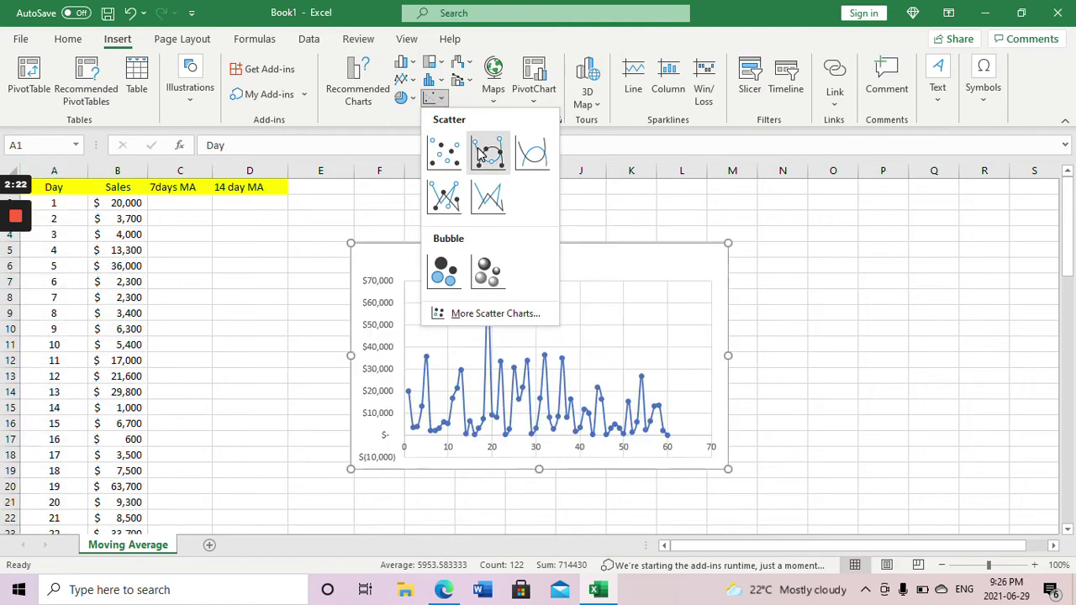
click(484, 152)
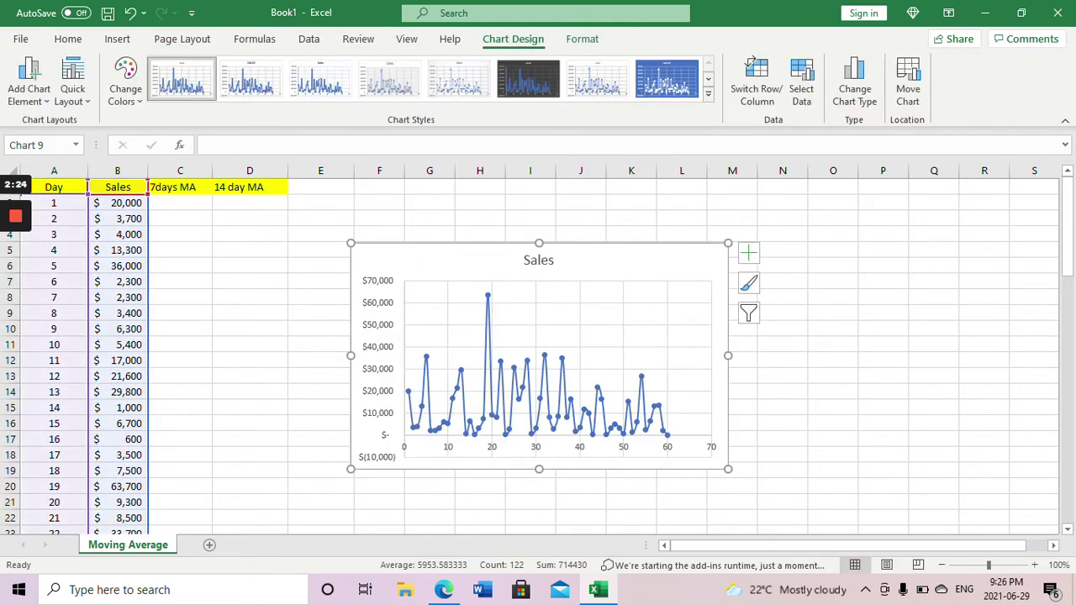
drag(471, 253, 721, 216)
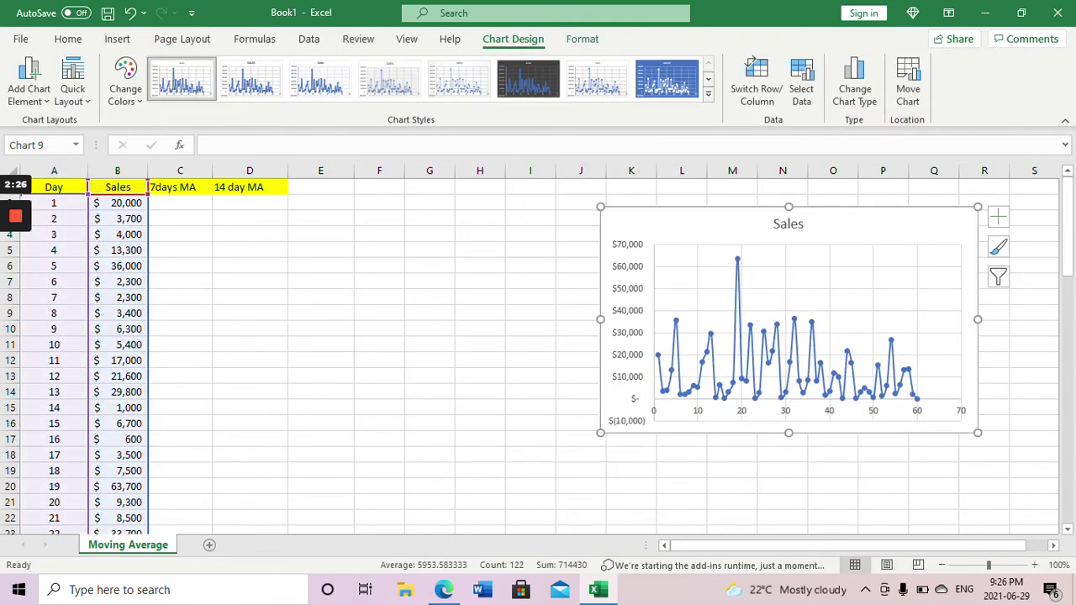
click(480, 282)
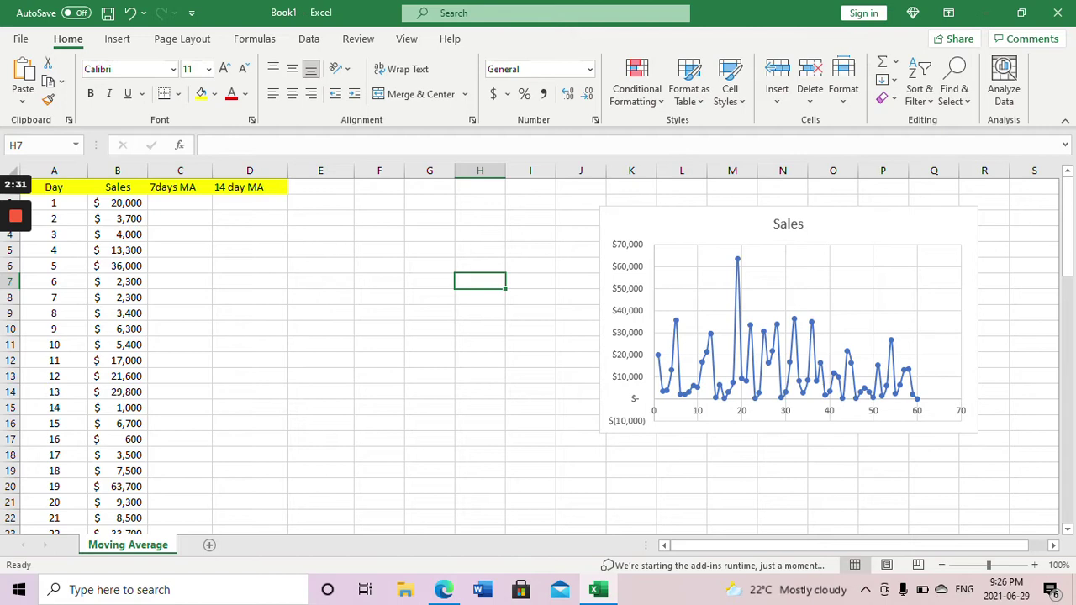
Step: Enter the 7-day average formula =AVERAGE(B2:B8) in cell C8
click(180, 296)
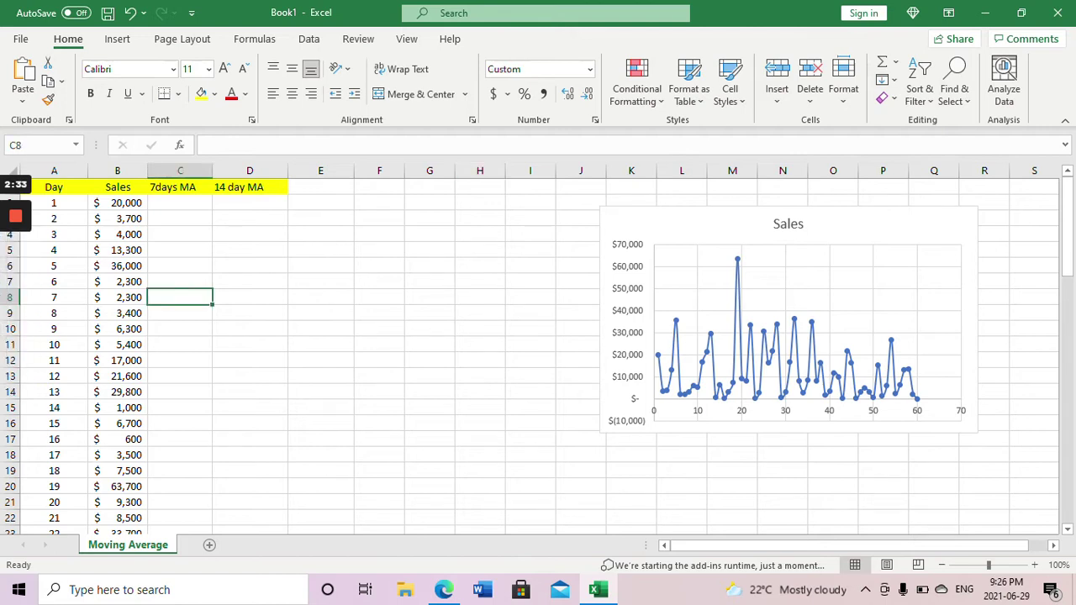
click(54, 297)
drag(54, 297, 180, 296)
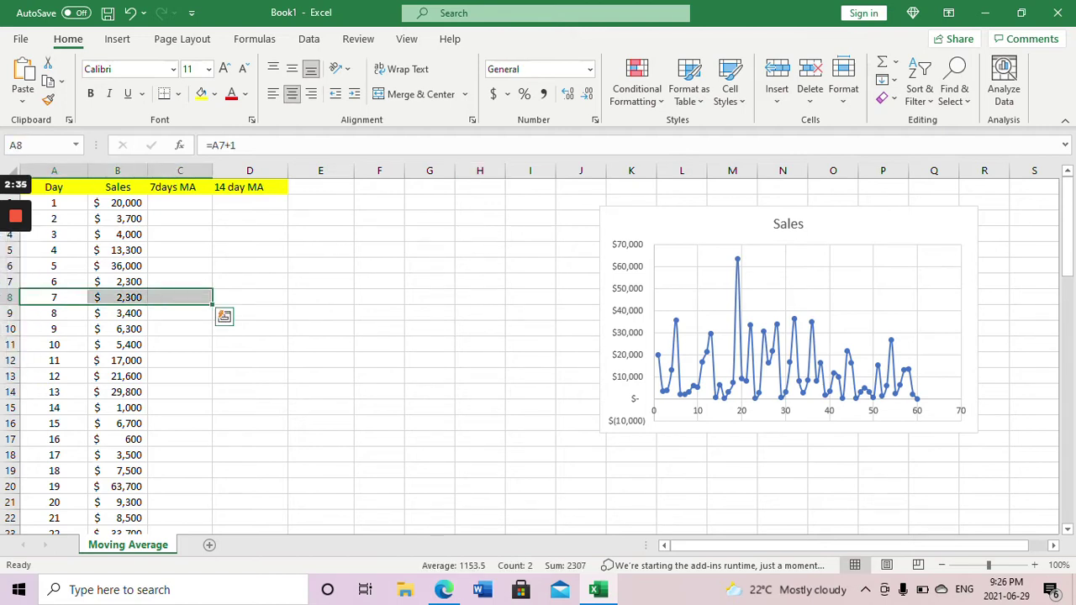
click(179, 296)
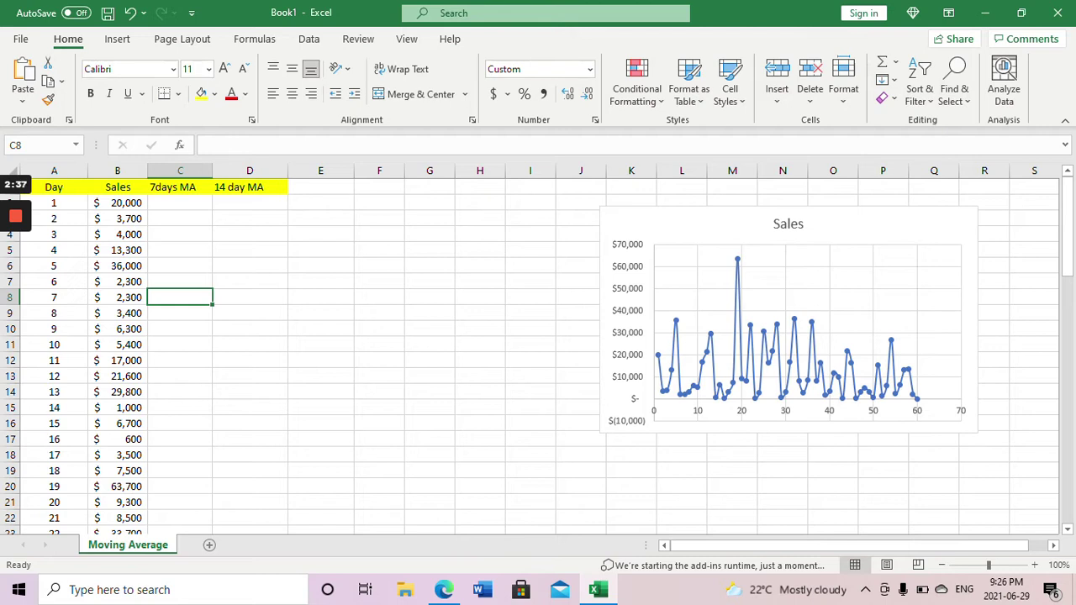
text(=A)
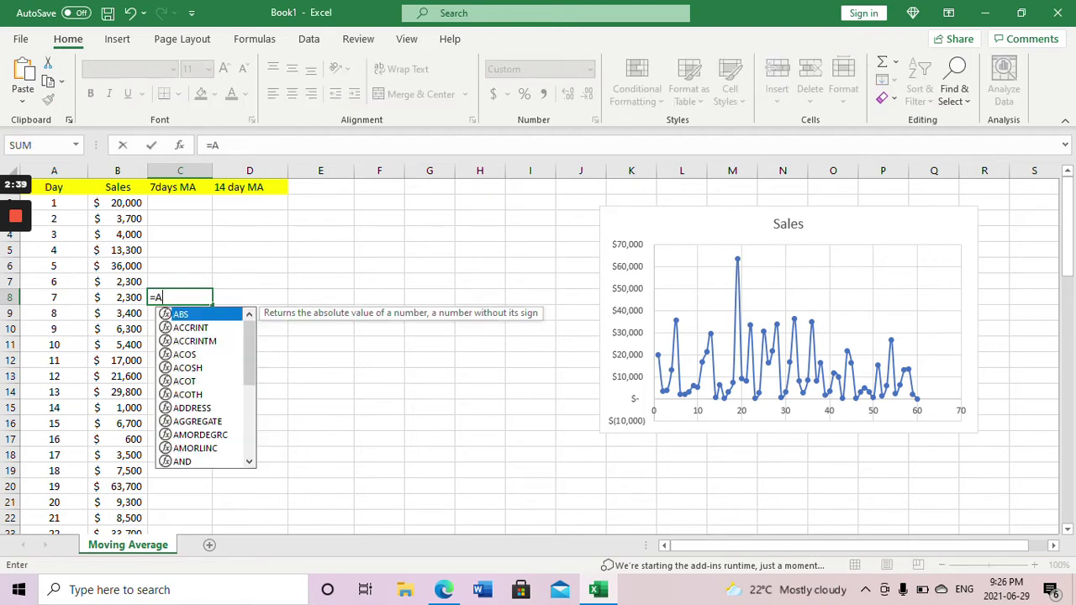
text(VERAG)
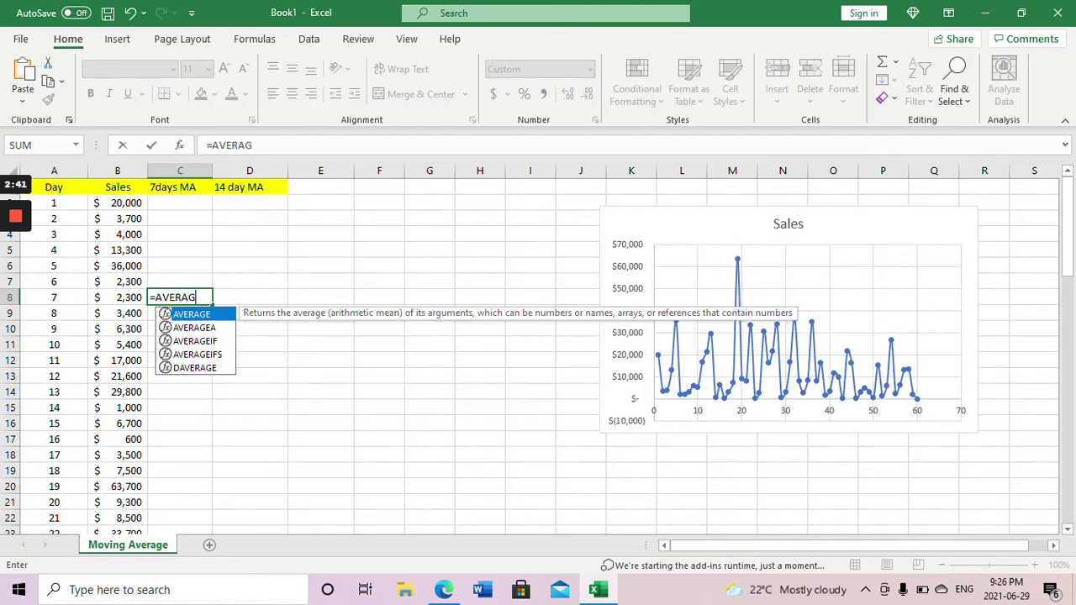
text(E()
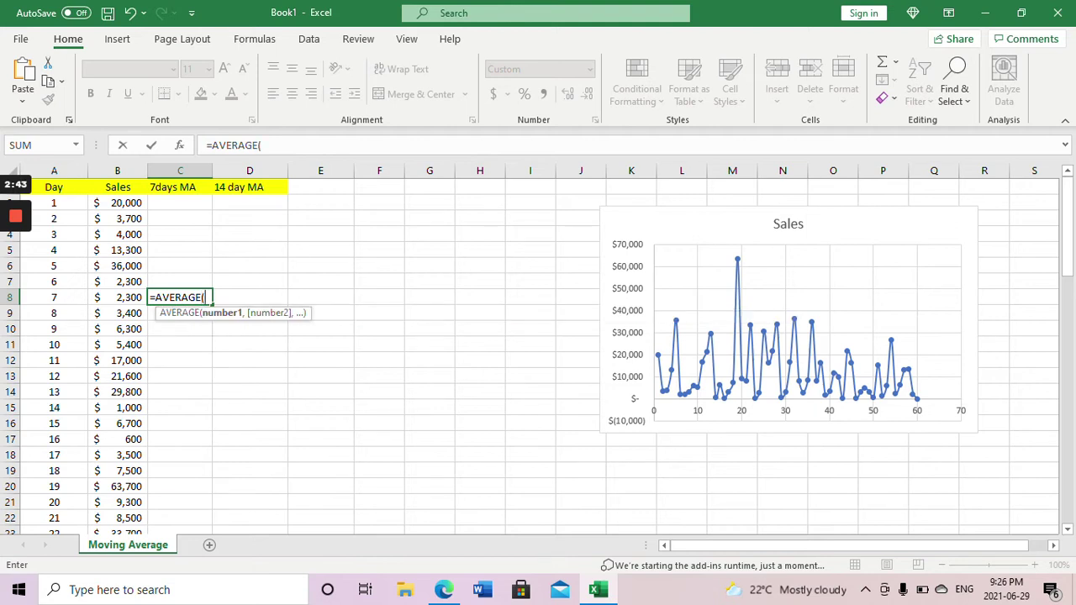
drag(135, 203, 137, 299)
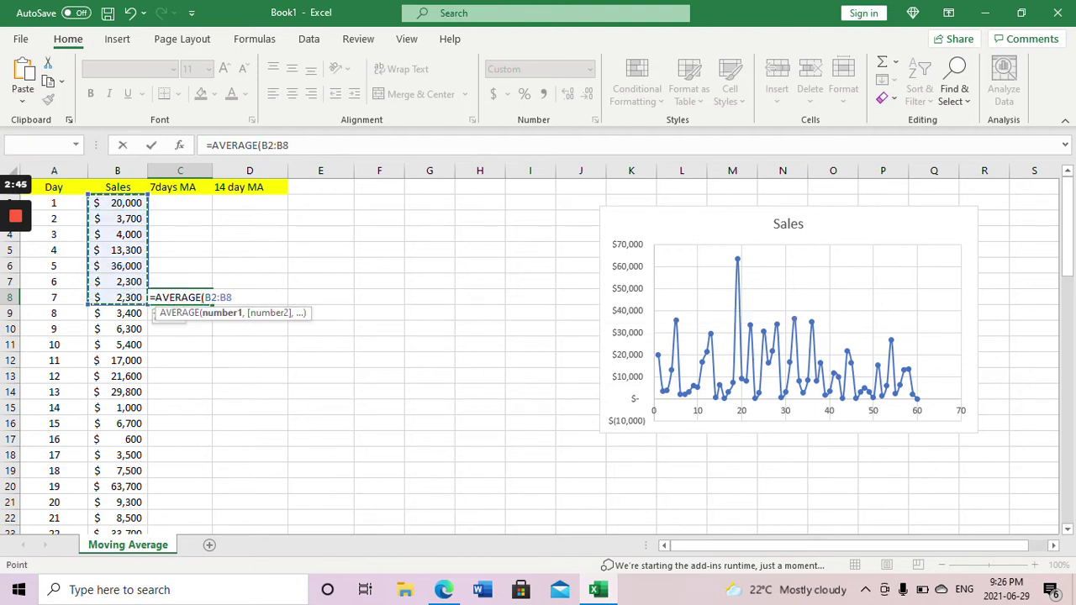
text())
key(Return)
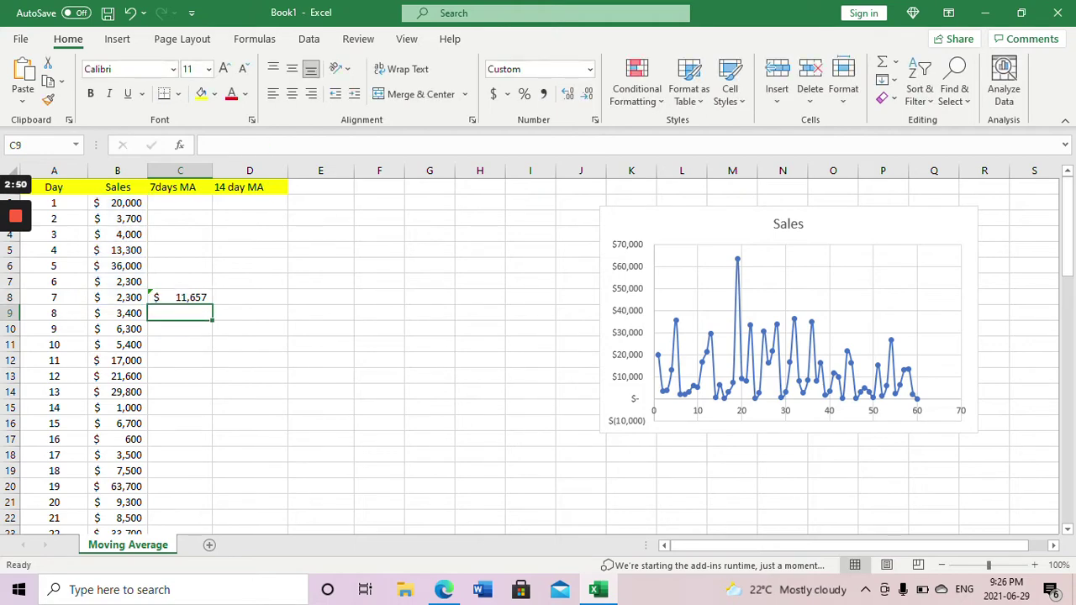
Step: Fill the C8 average formula down column C to row 61
key(Up)
double_click(212, 304)
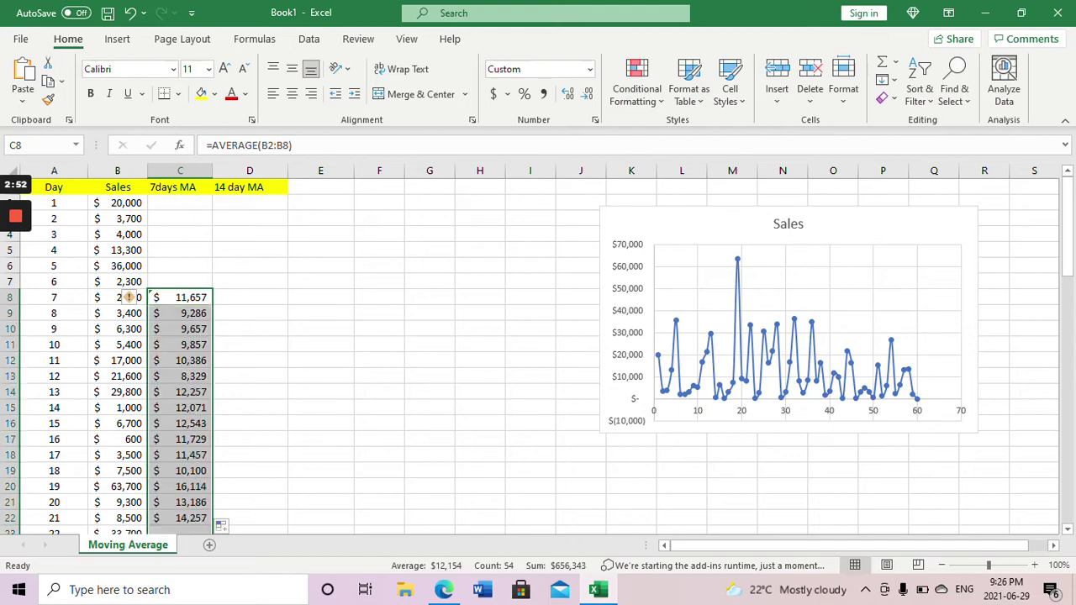
scroll(336, 353, down, 2)
scroll(128, 186, down, 11)
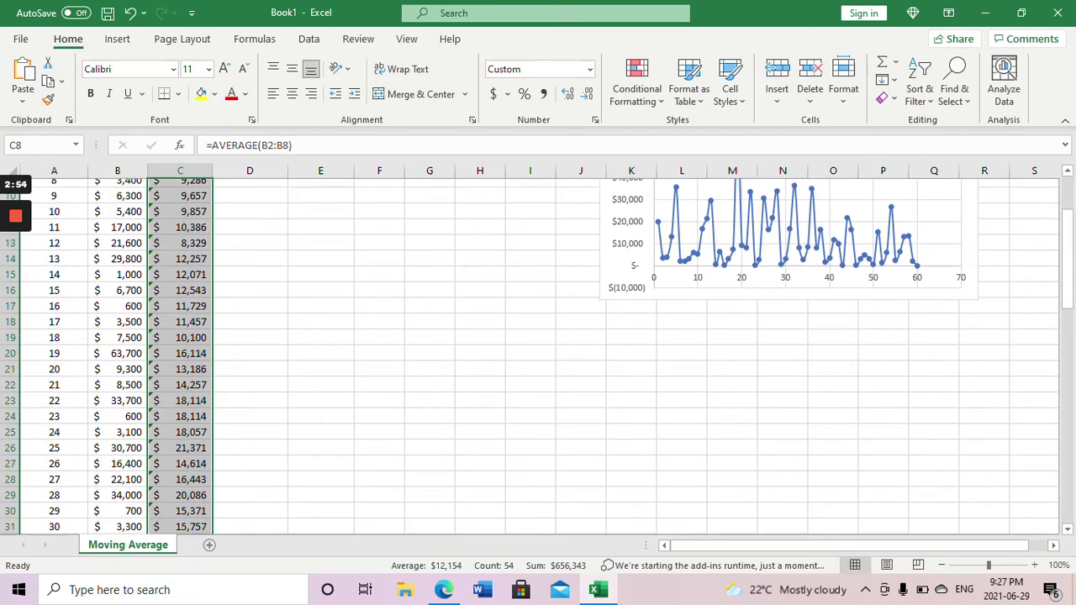
scroll(129, 296, up, 13)
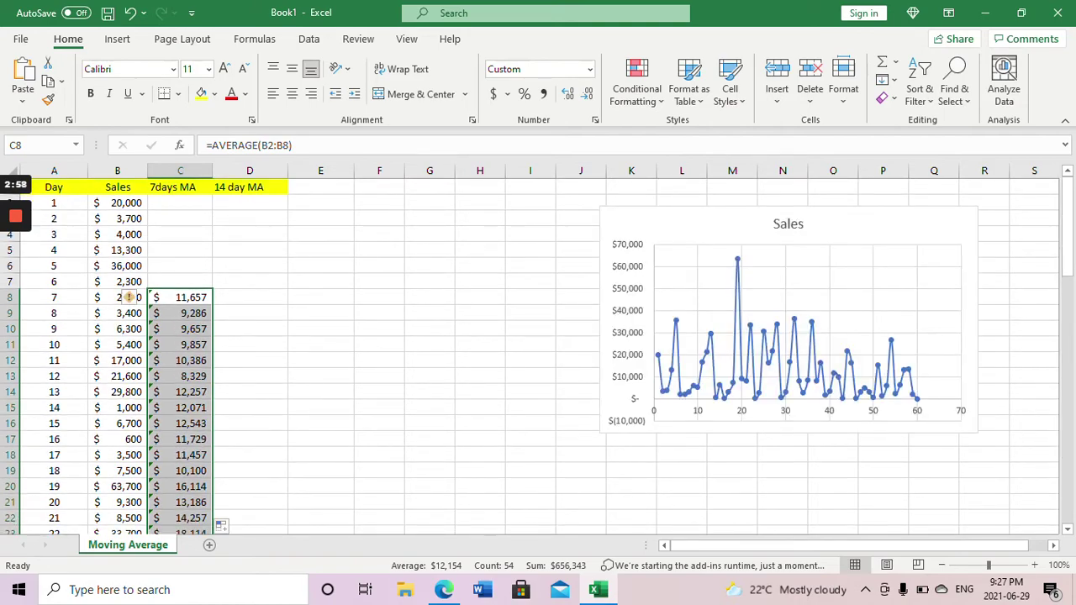
scroll(129, 296, down, 19)
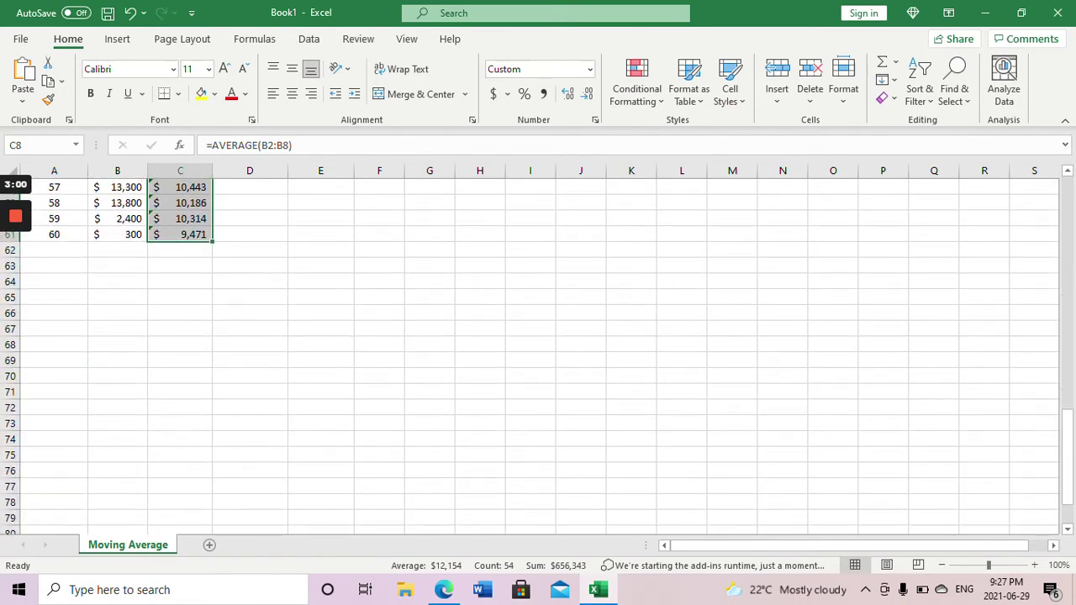
scroll(128, 297, up, 19)
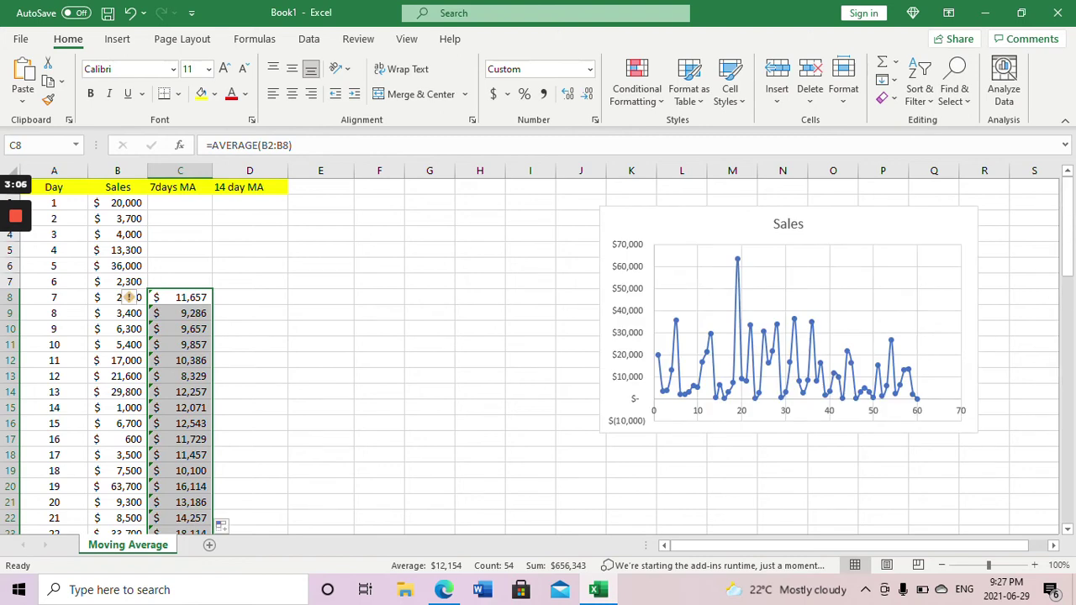
Step: Enter the 14-day average formula =AVERAGE(B2:B15) in cell D15
click(249, 408)
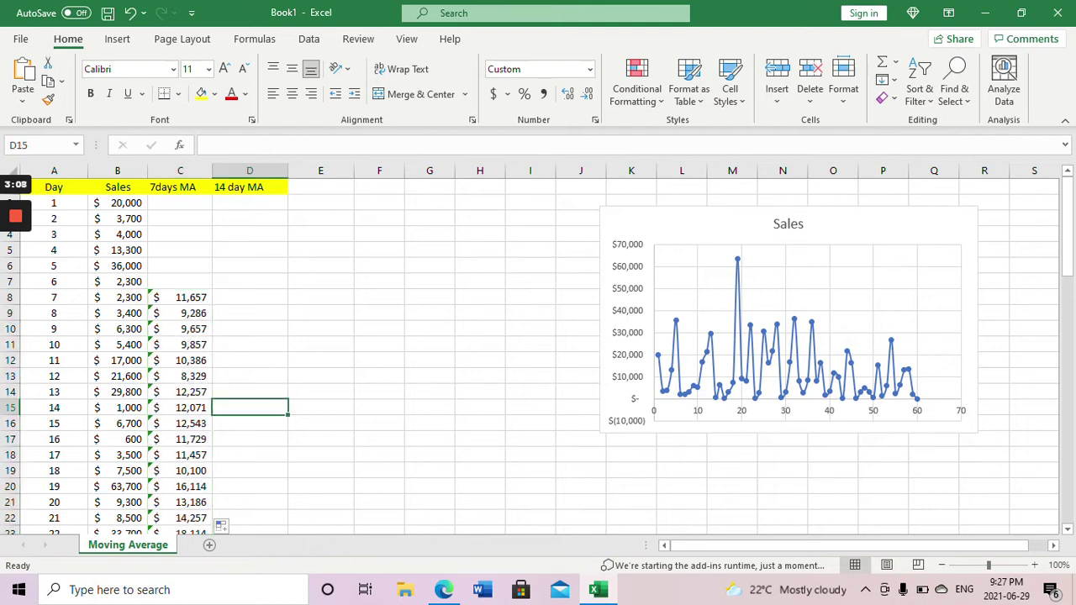
text(=A)
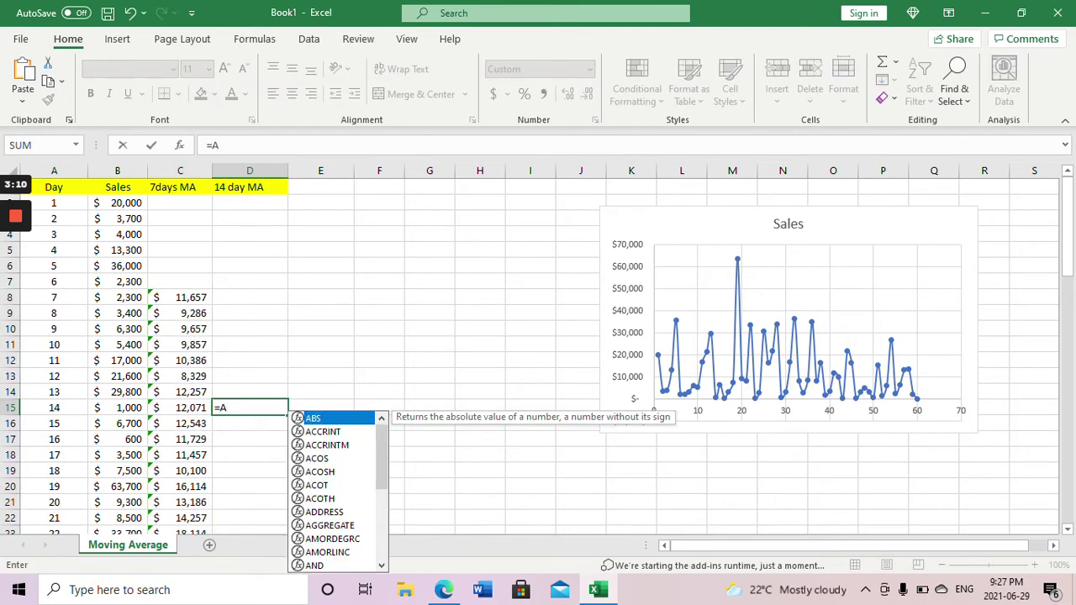
text(VER)
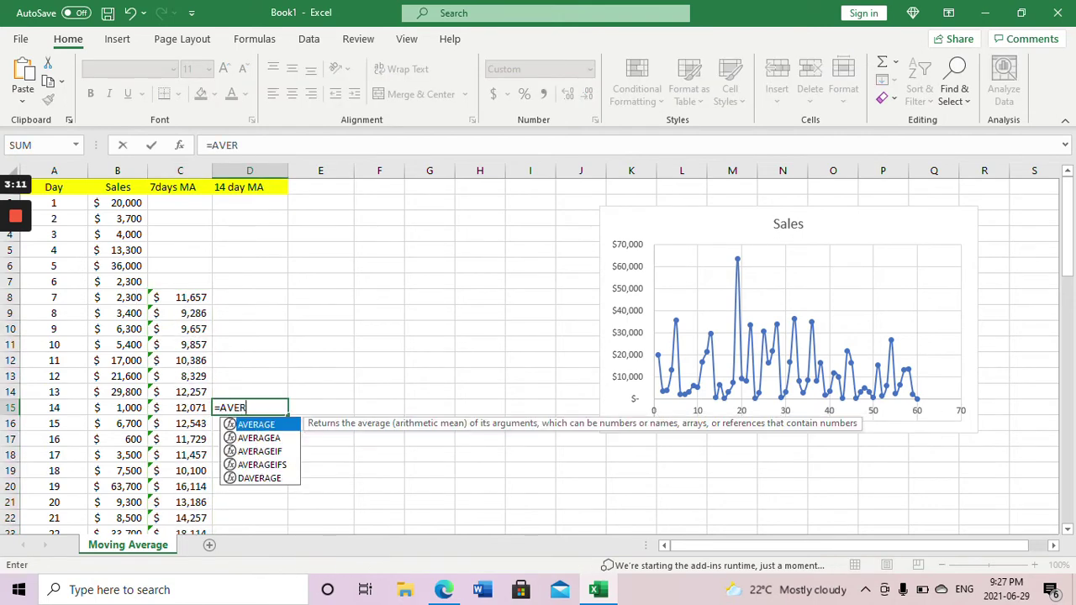
text(AGE()
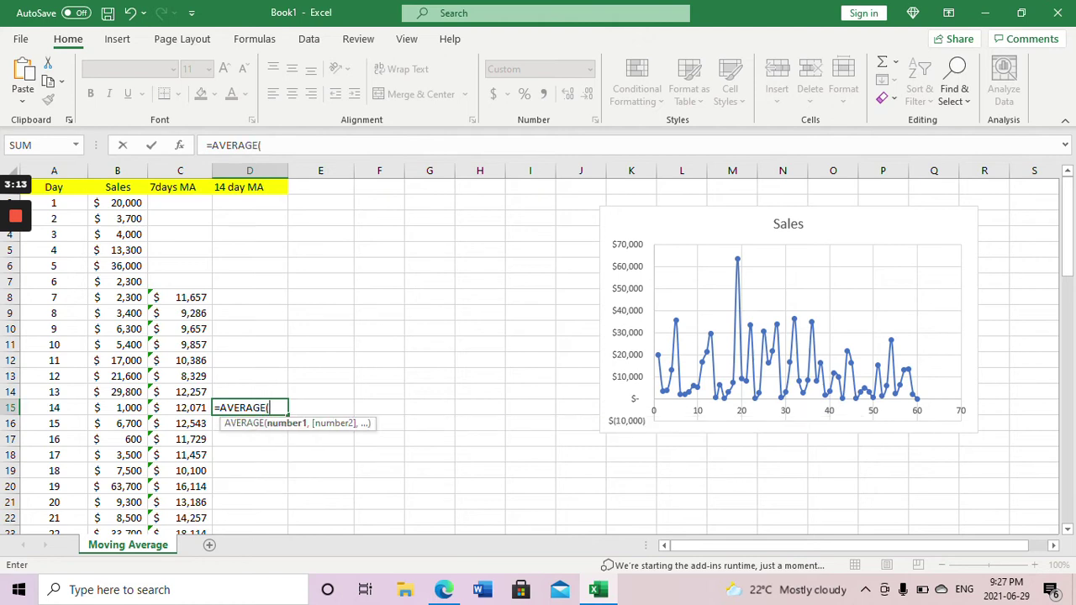
drag(118, 203, 117, 408)
text())
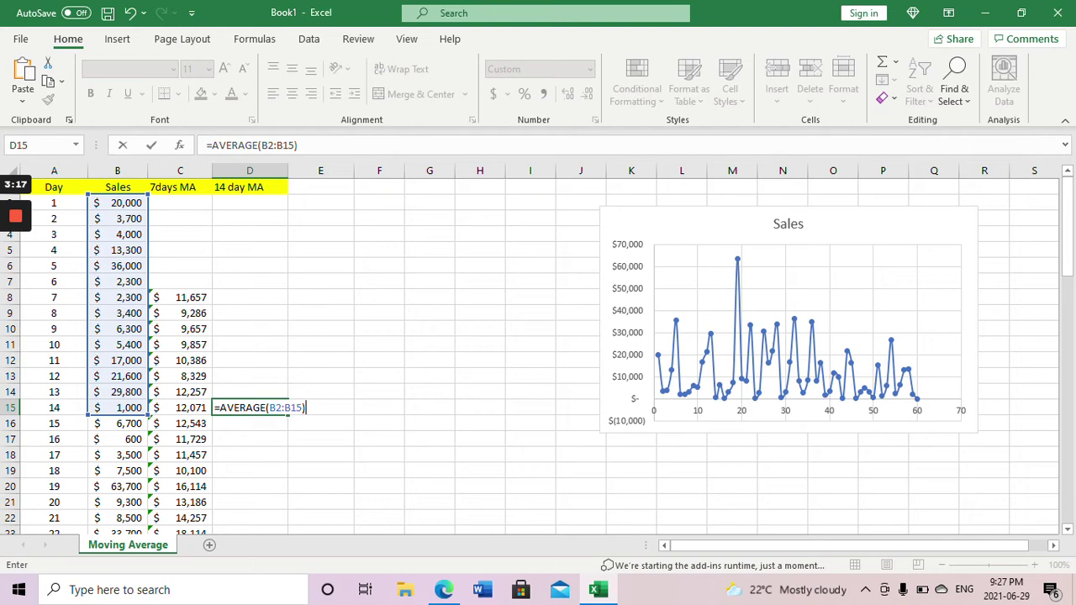
key(Return)
Step: Copy the D15 formula down column D to the end of the data
key(Up)
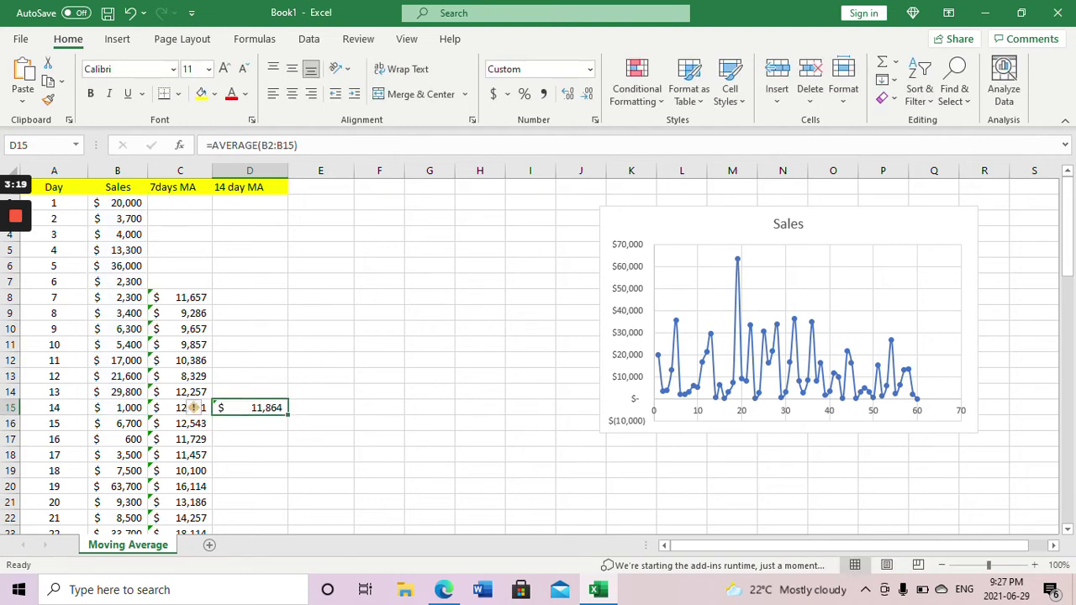
double_click(288, 415)
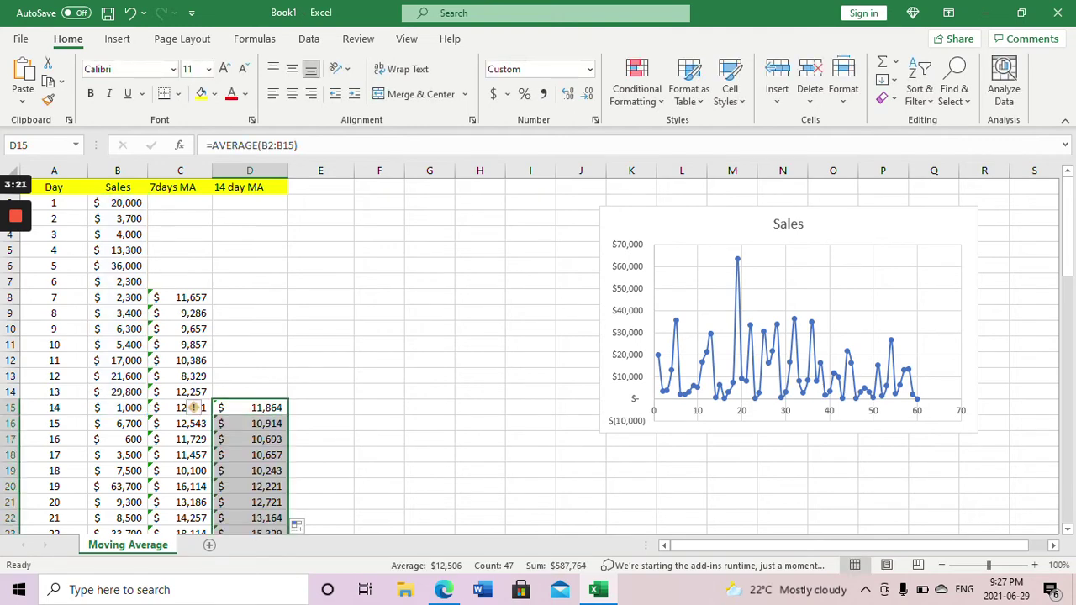
scroll(193, 408, down, 7)
scroll(193, 408, up, 7)
click(249, 344)
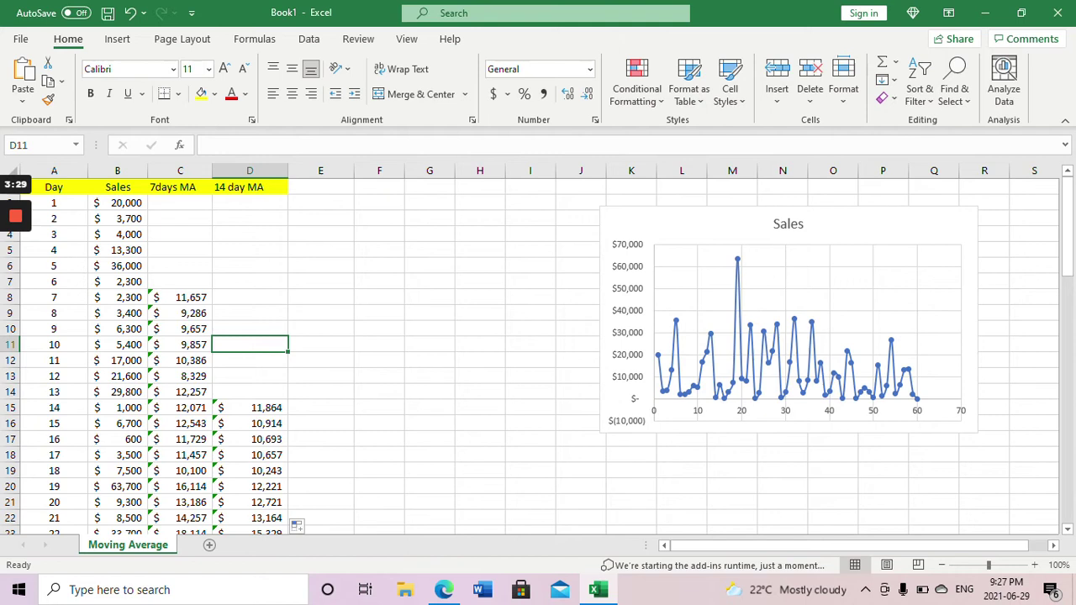
Step: Insert a Scatter with Smooth Lines and Markers chart of Day, Sales, 7days MA and 14 day MA
drag(54, 171, 281, 170)
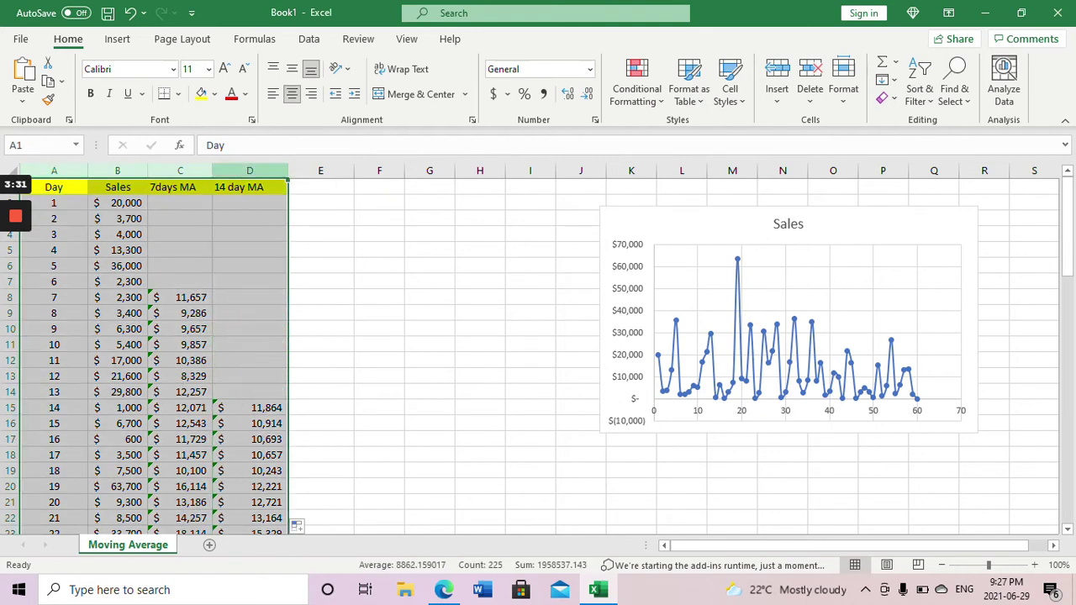
click(120, 40)
click(430, 98)
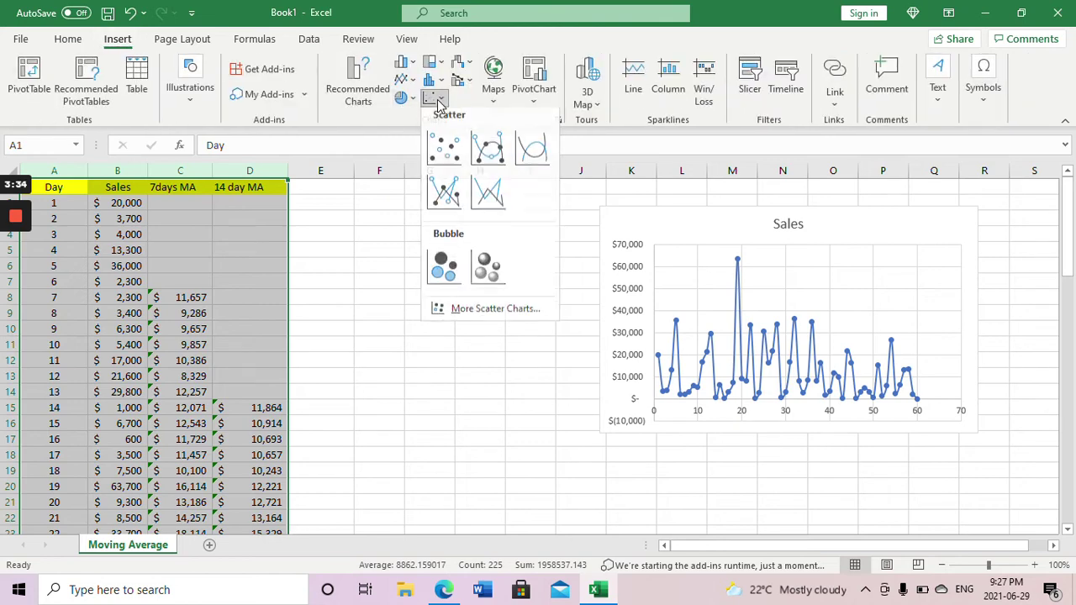
click(492, 160)
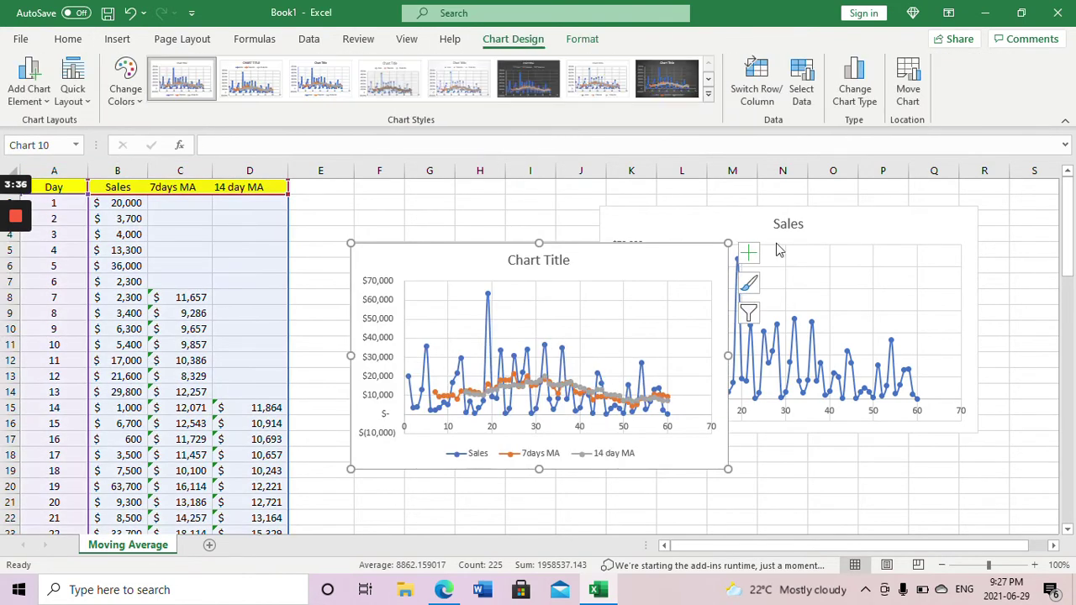
Step: Delete the old Sales-only chart and enlarge the new chart to the right
click(841, 252)
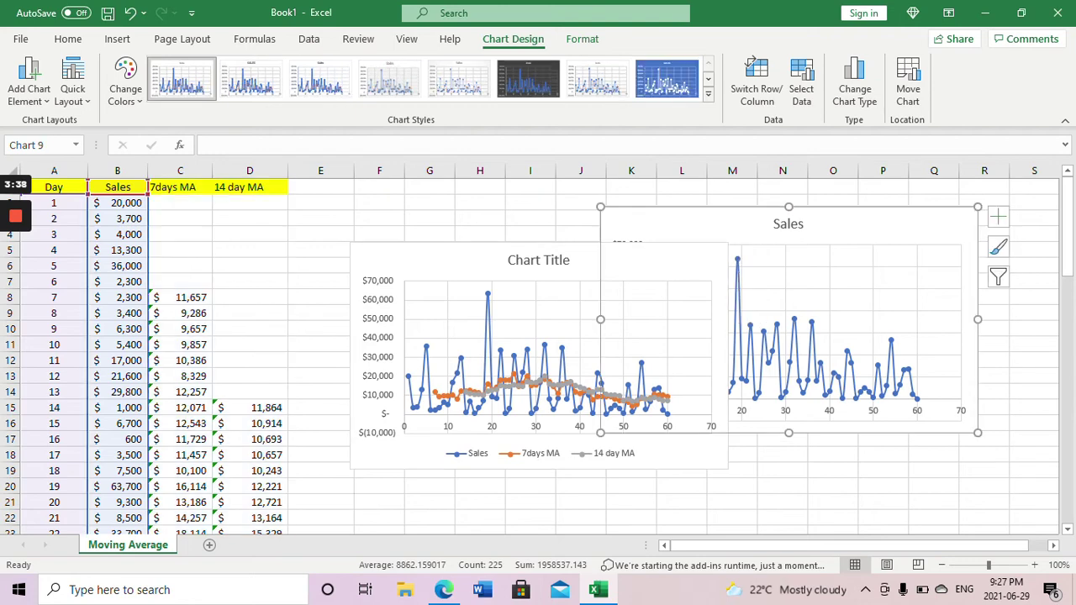
key(Delete)
click(721, 248)
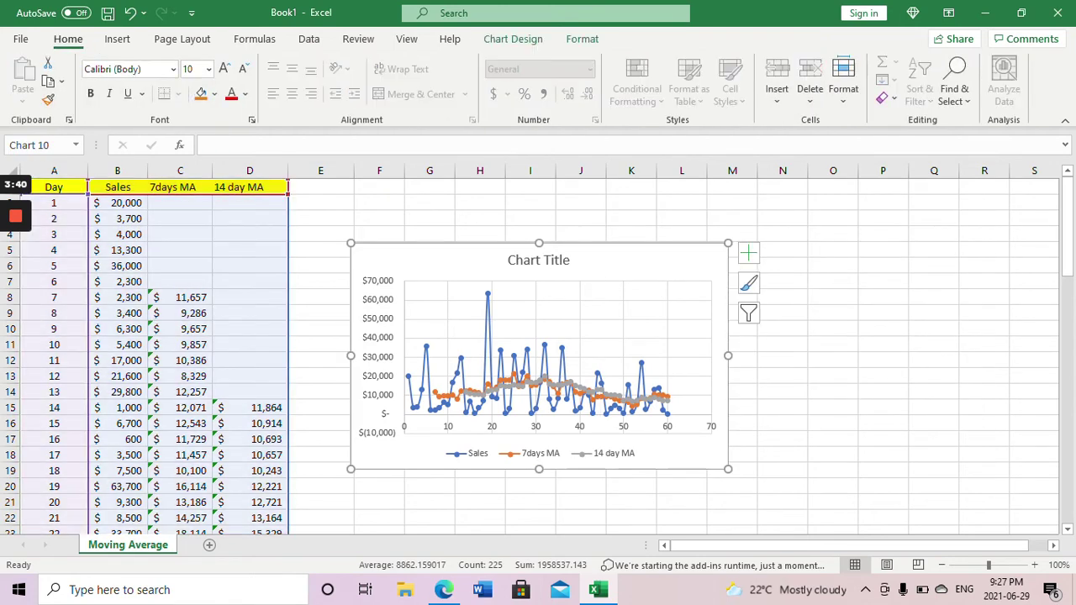
drag(728, 244, 839, 205)
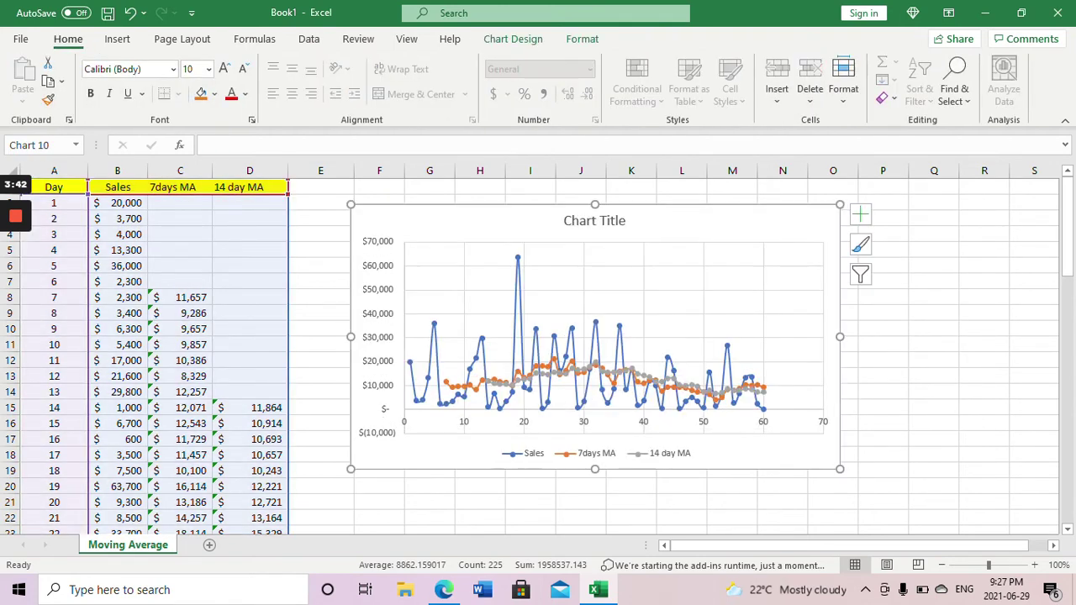
click(933, 296)
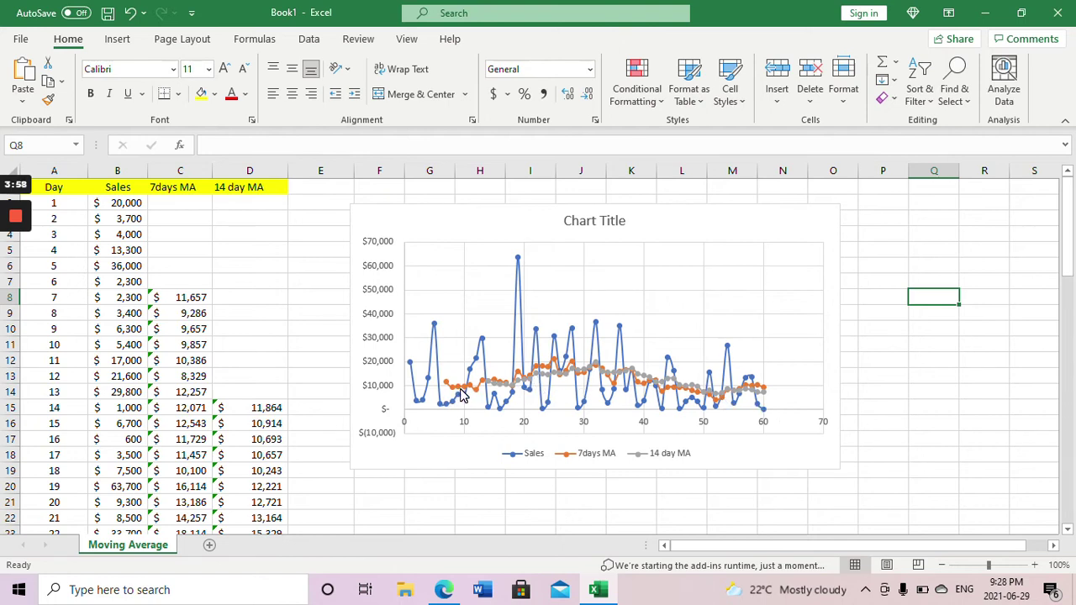
mouse_move(461, 396)
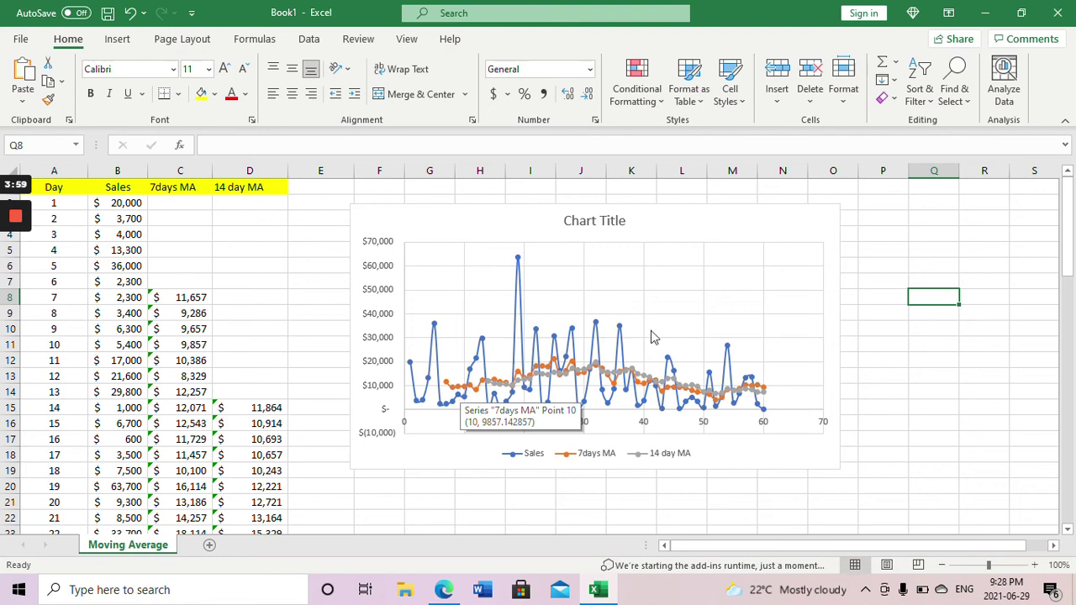